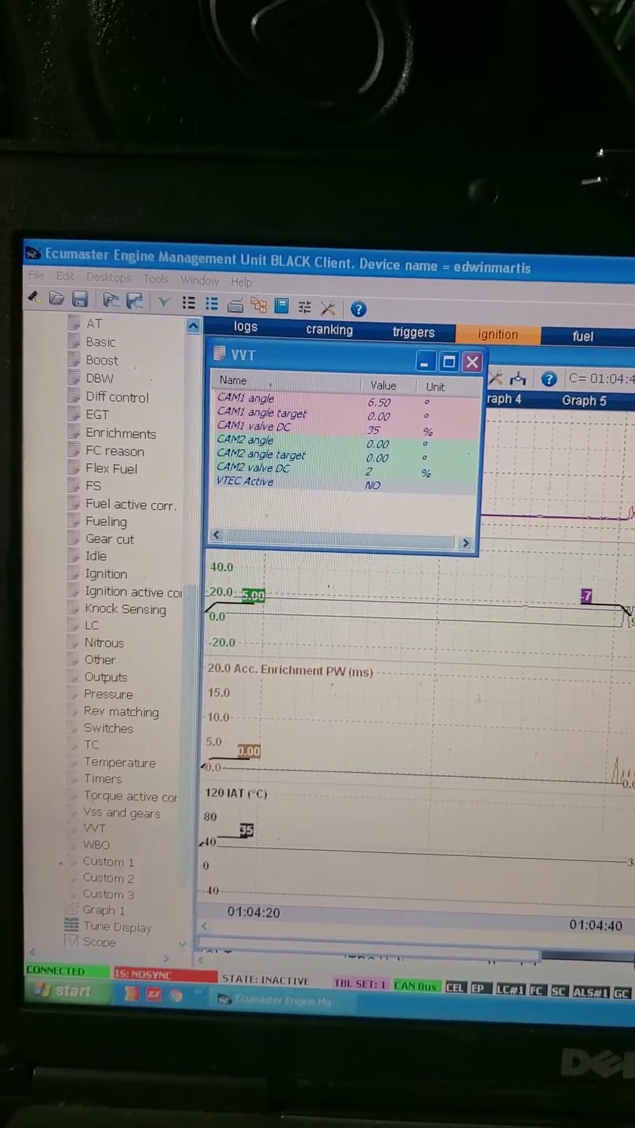
- Close the VVT values window and place the log cursor on a later point in Graph 1
{"action": "left_click", "coordinate": [472, 362]}
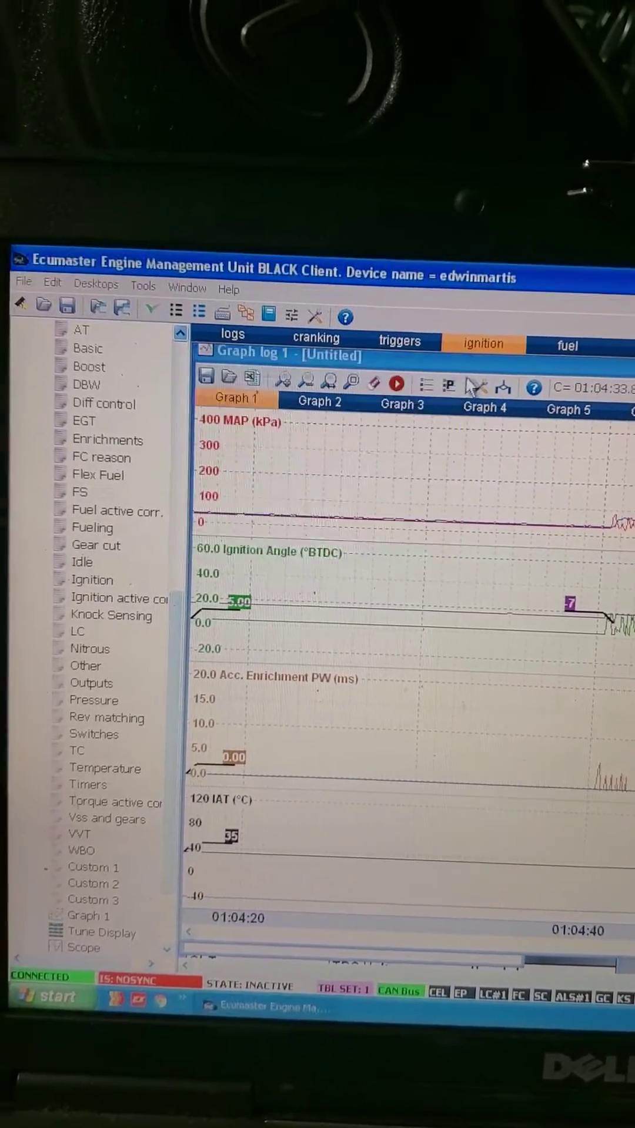
{"action": "left_click", "coordinate": [515, 657]}
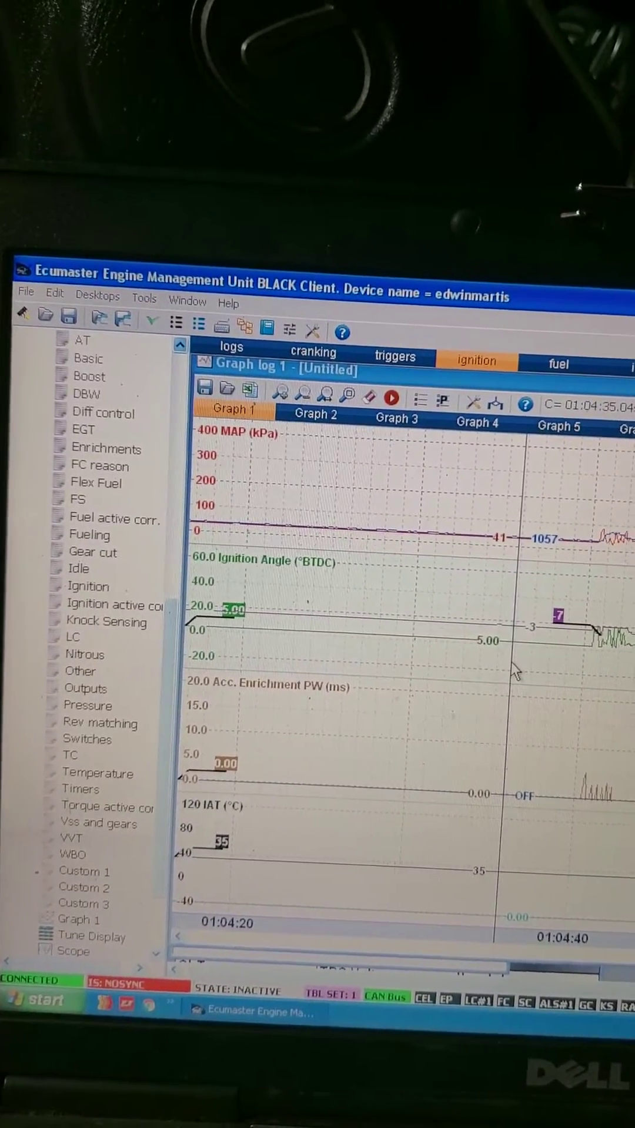
{"action": "left_click", "coordinate": [538, 668]}
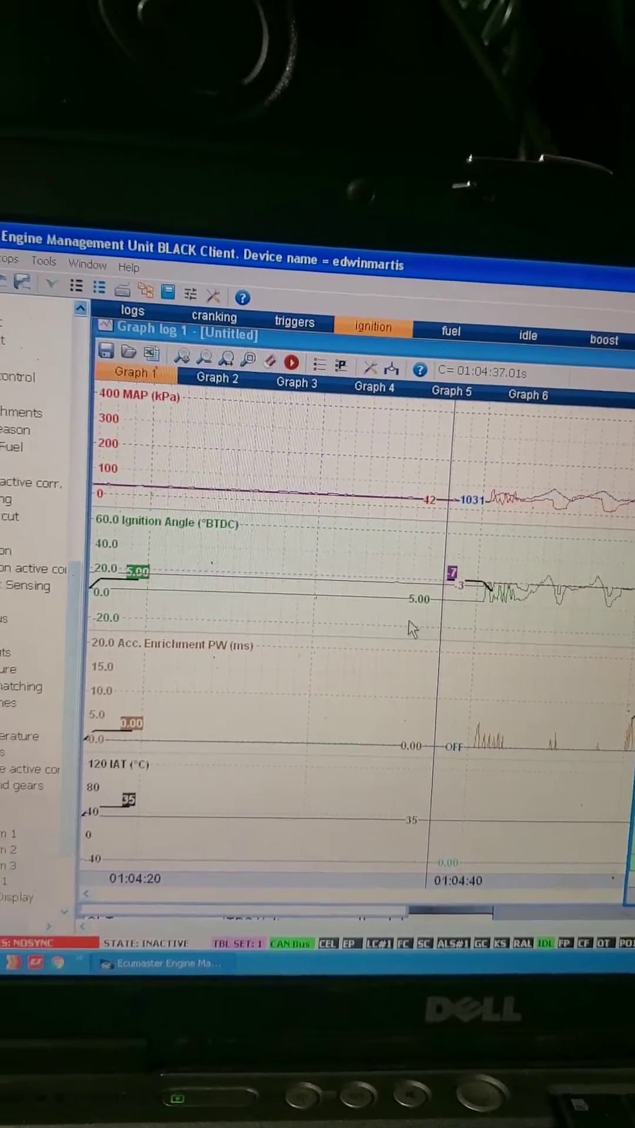
{"action": "scroll", "coordinate": [97, 573], "scroll_direction": "up", "scroll_amount": 5}
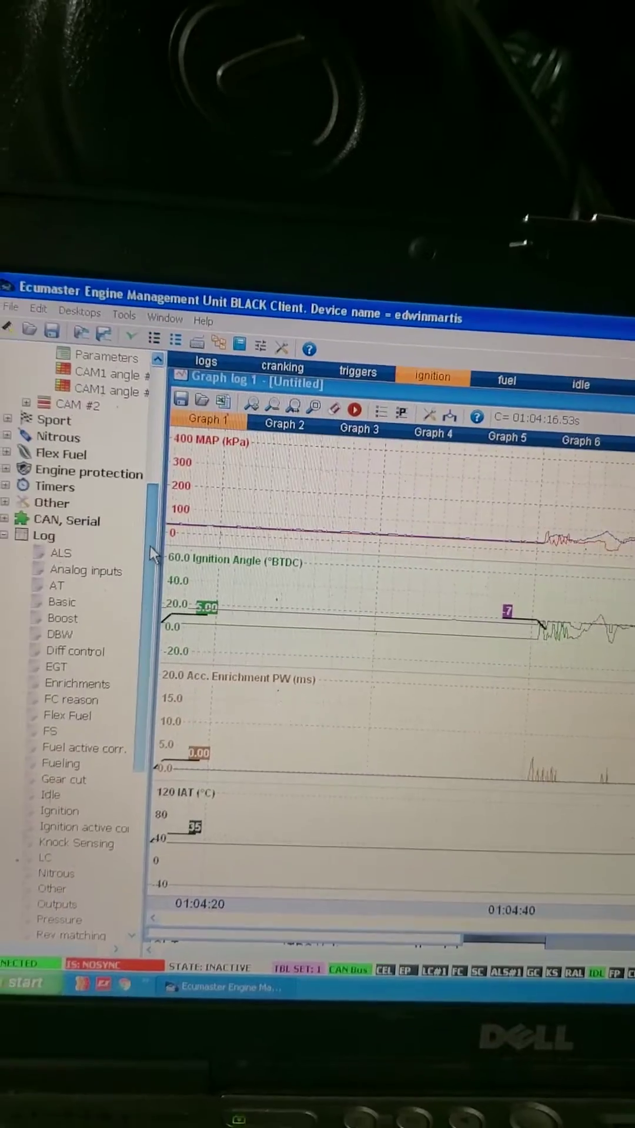
- Re-expand the Log tree node and show the VVT values window (cam angle 3.00 degrees)
{"action": "double_click", "coordinate": [43, 536]}
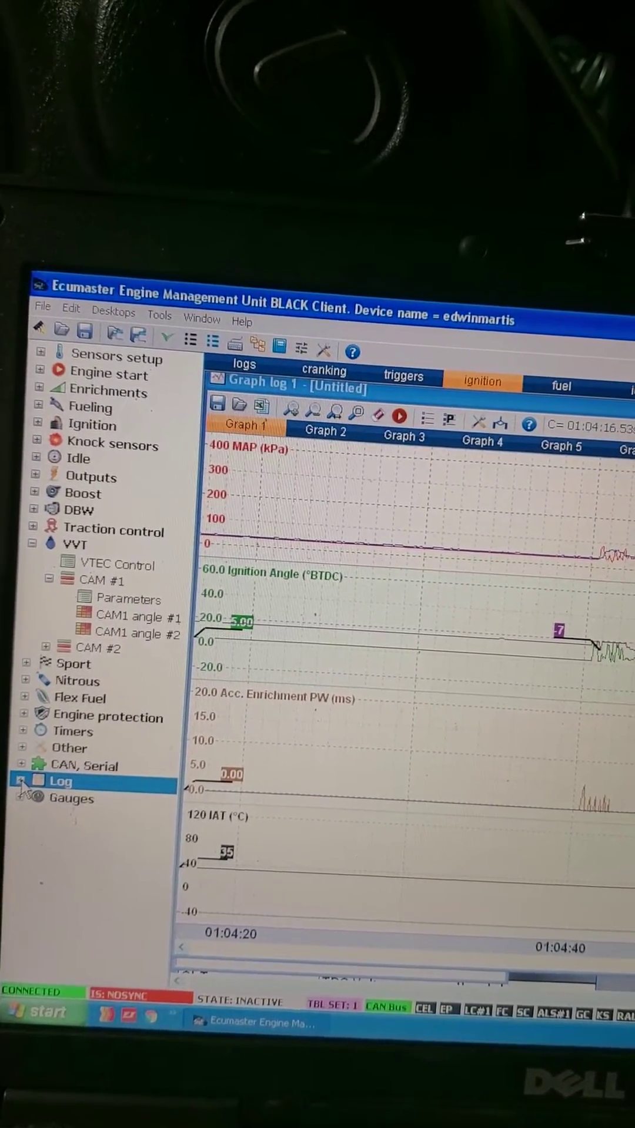
{"action": "left_click", "coordinate": [20, 782]}
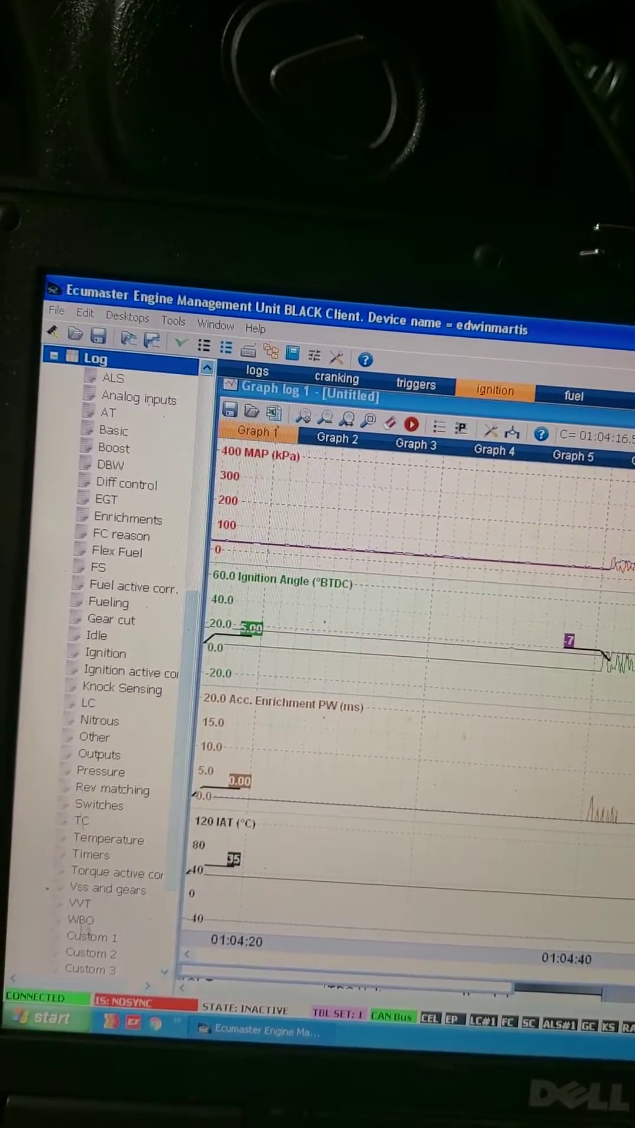
{"action": "double_click", "coordinate": [75, 895]}
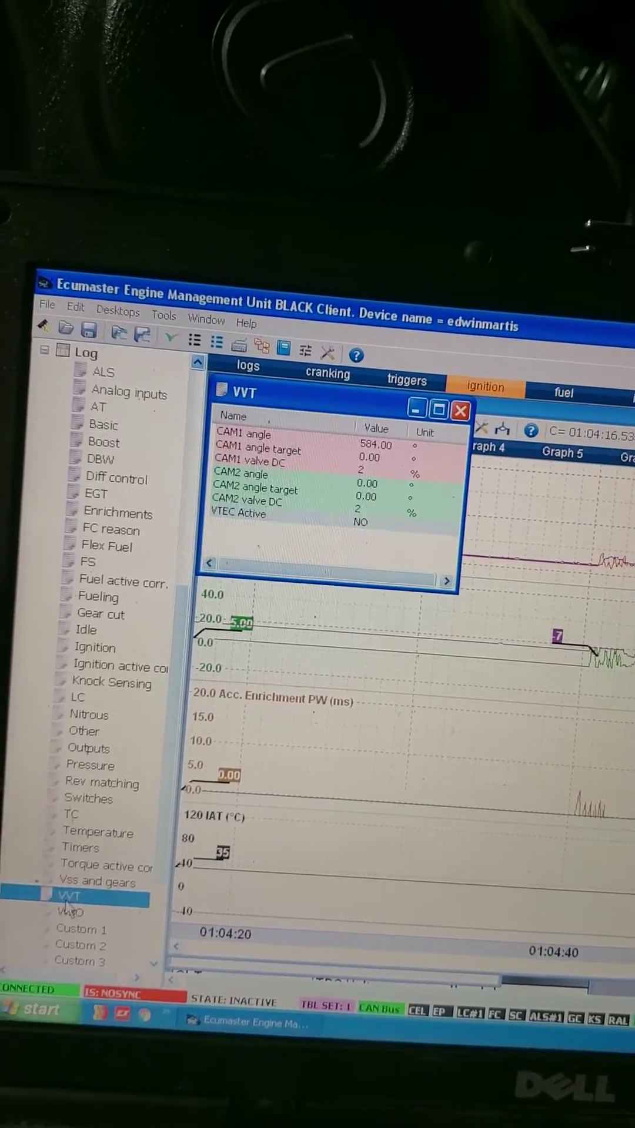
{"action": "mouse_move", "coordinate": [482, 747]}
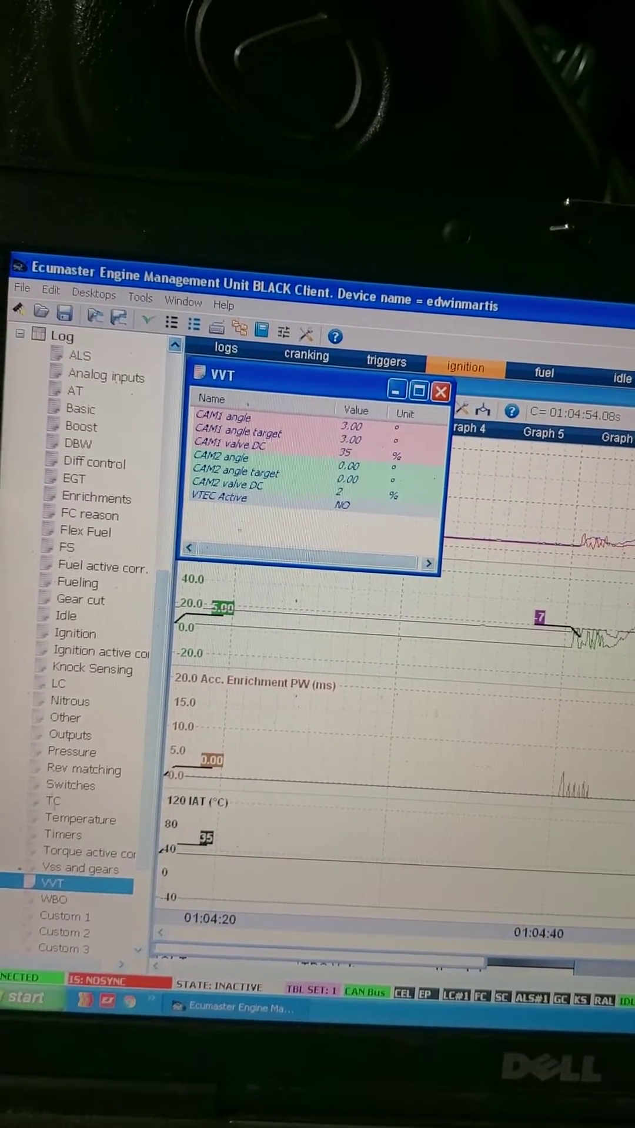
- Close the VVT values window to inspect another log point around 01:04:28
{"action": "left_click", "coordinate": [439, 393]}
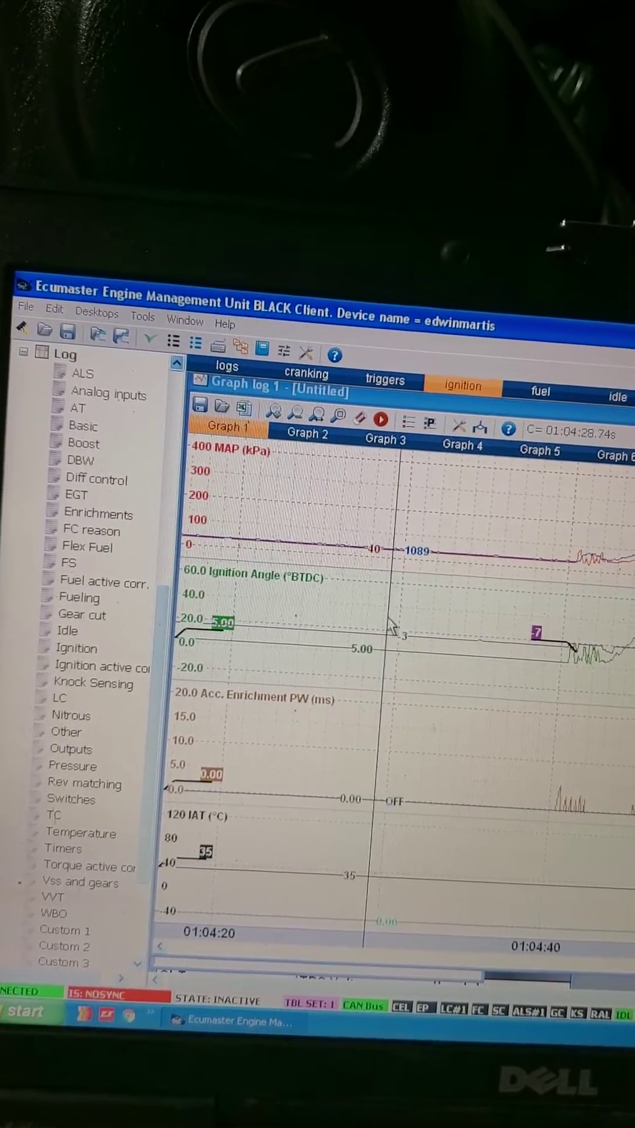
- Show the Fueling values window and move it left over the graph area
{"action": "double_click", "coordinate": [84, 599]}
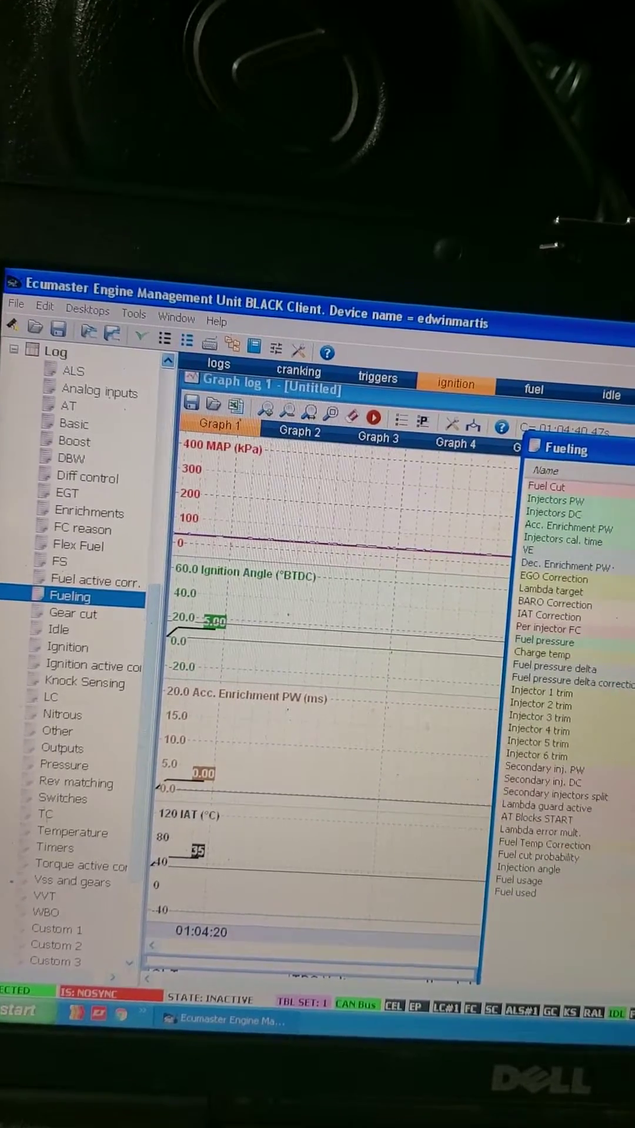
{"action": "left_click_drag", "start_coordinate": [631, 446], "coordinate": [532, 448]}
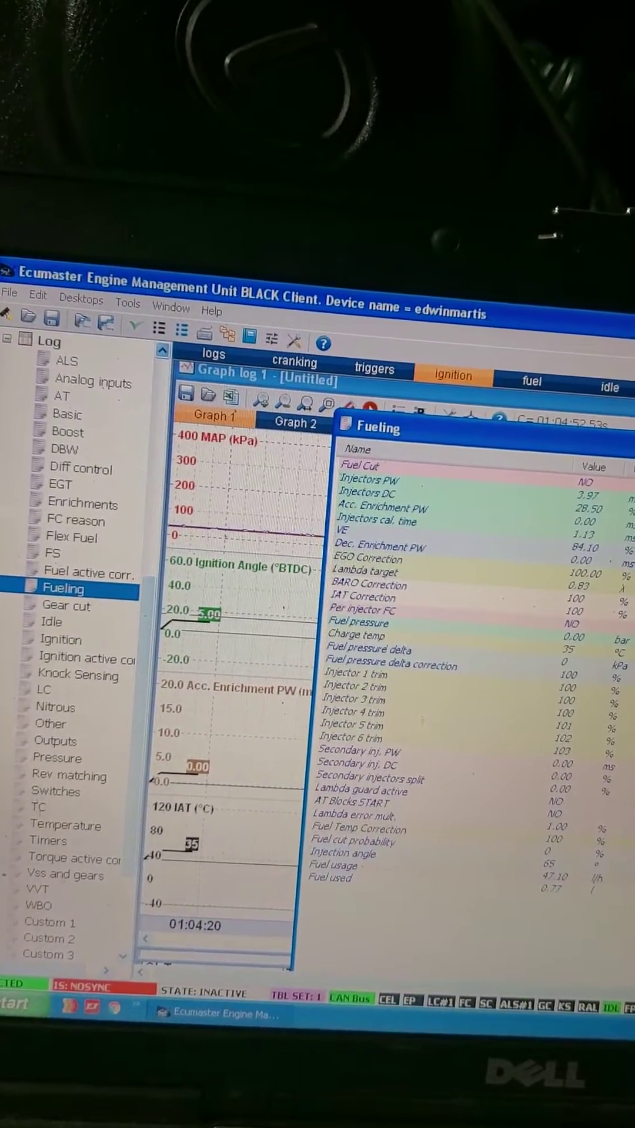